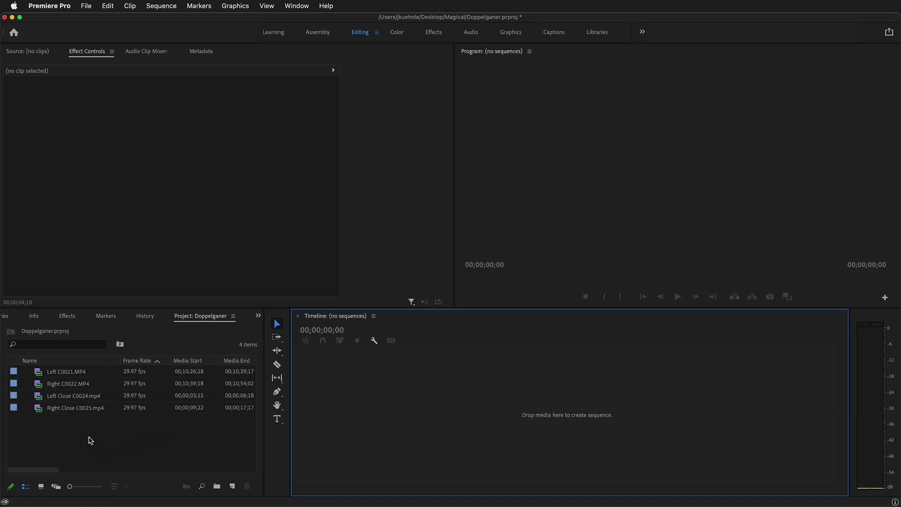
Create a sequence from Left C0021.MP4 and preview its footage.
click(50, 376)
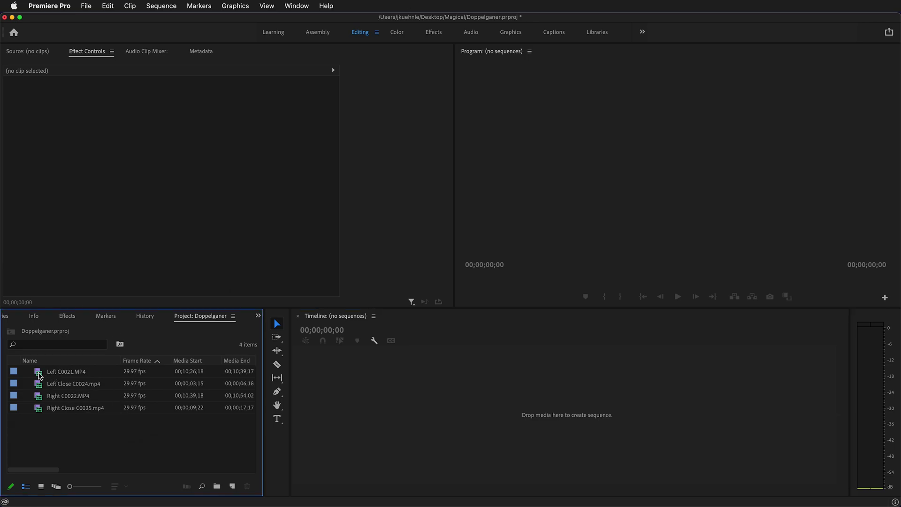
drag(39, 376, 374, 425)
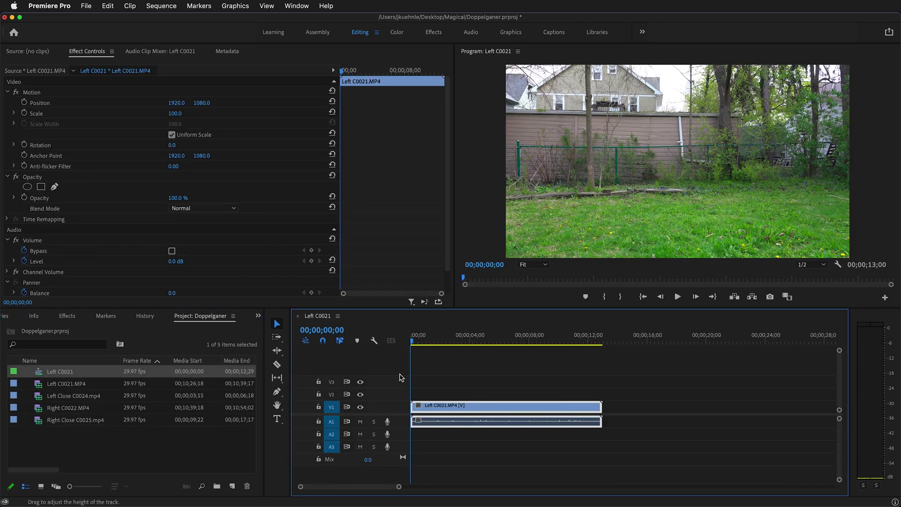
drag(413, 341, 464, 347)
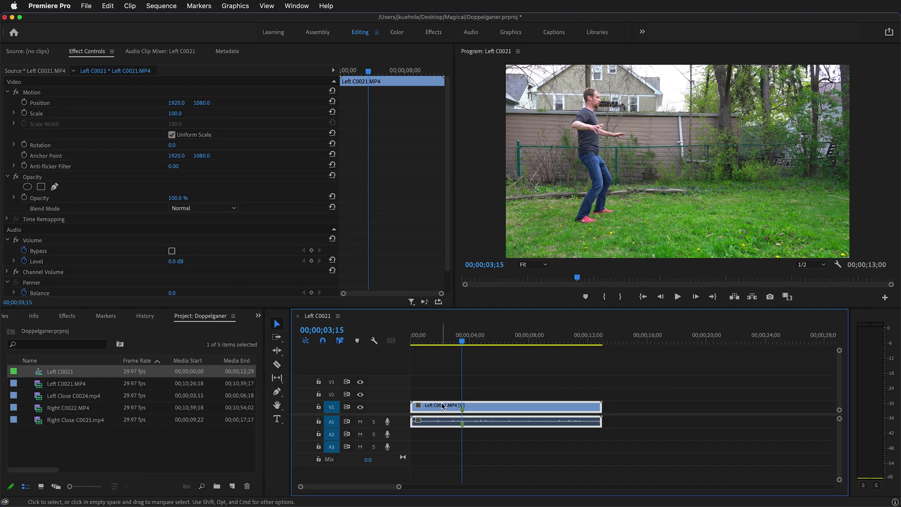
Ripple-trim the left clip's head and tail so it runs to 00;00;03;29.
drag(463, 343, 432, 346)
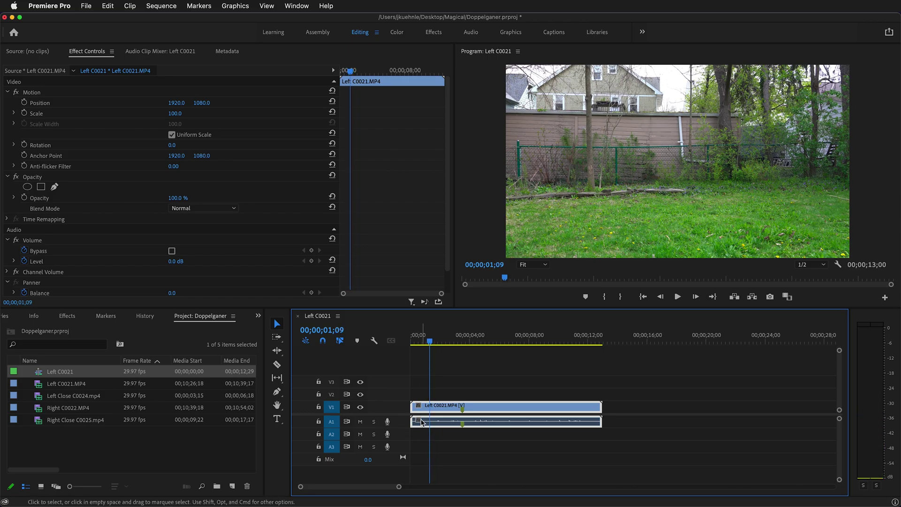
key(q)
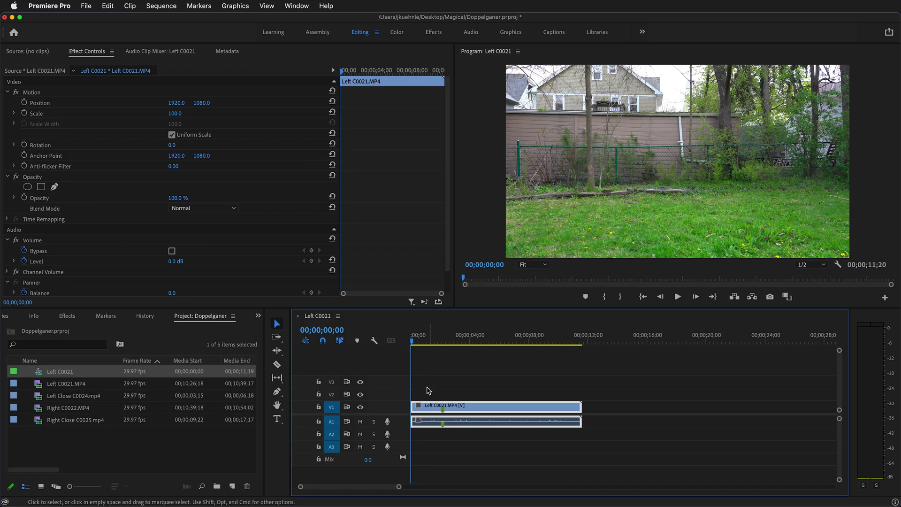
drag(415, 350, 472, 353)
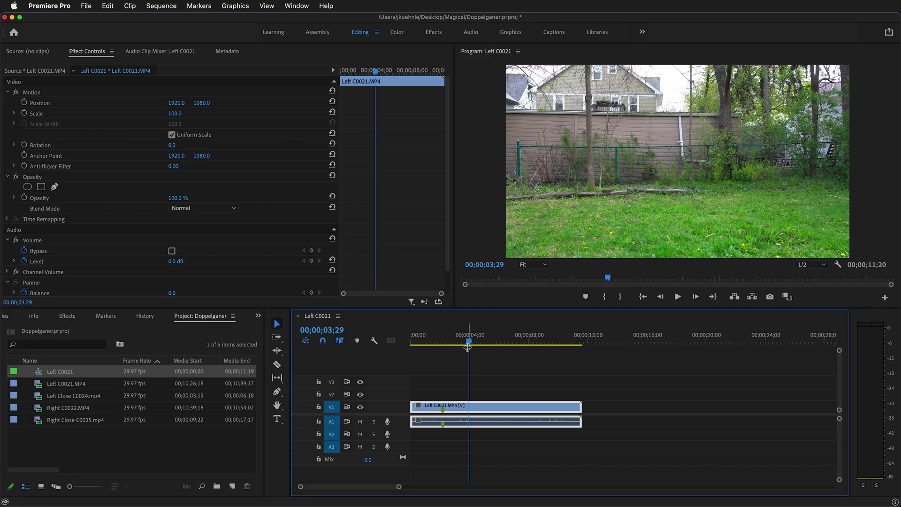
key(w)
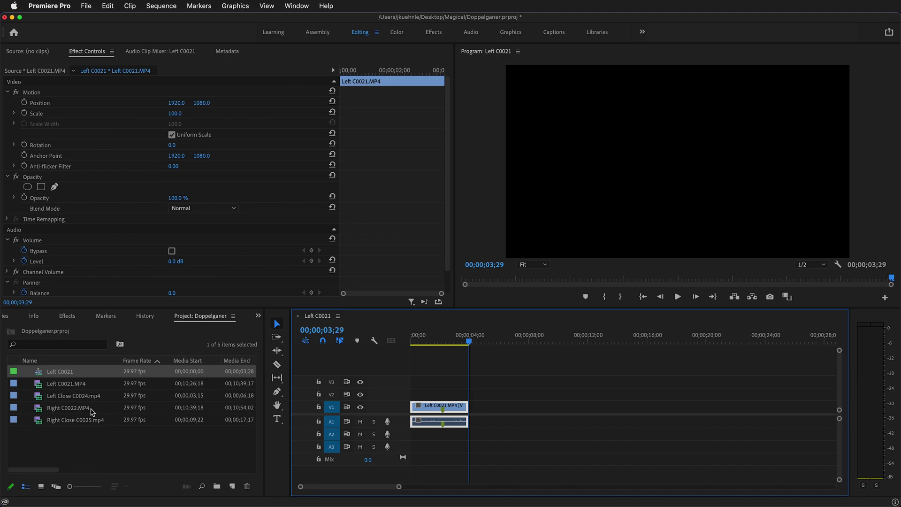
click(66, 408)
Append Right C0022.MP4 after the left clip, trim both ends, and lift its video to V2.
drag(43, 411, 473, 407)
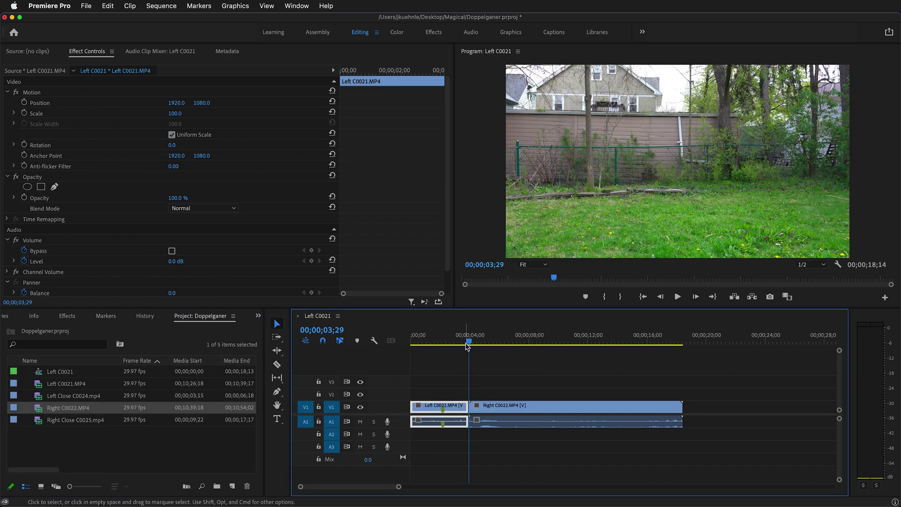
drag(469, 344, 530, 360)
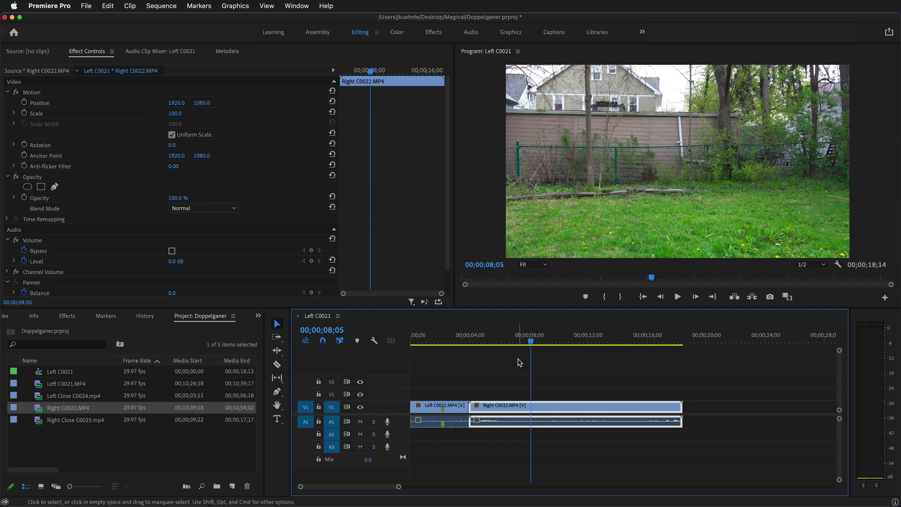
key(q)
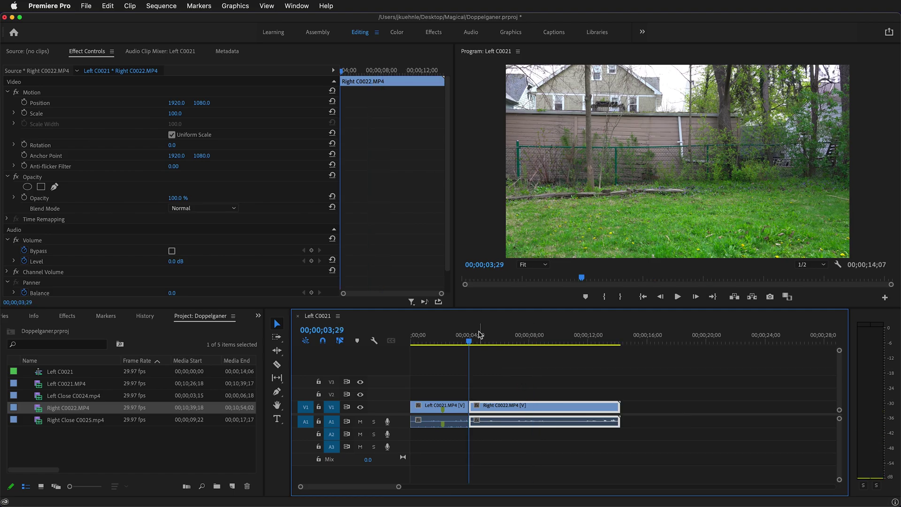
drag(469, 341, 527, 346)
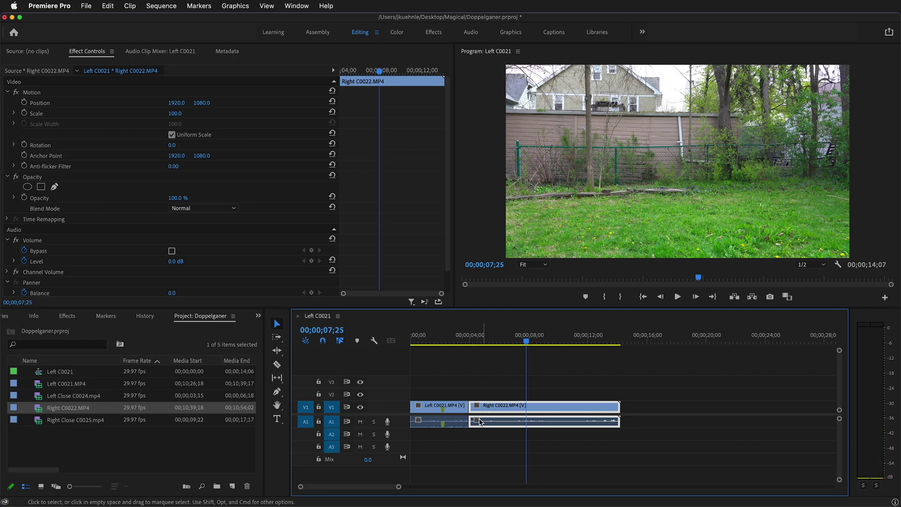
key(w)
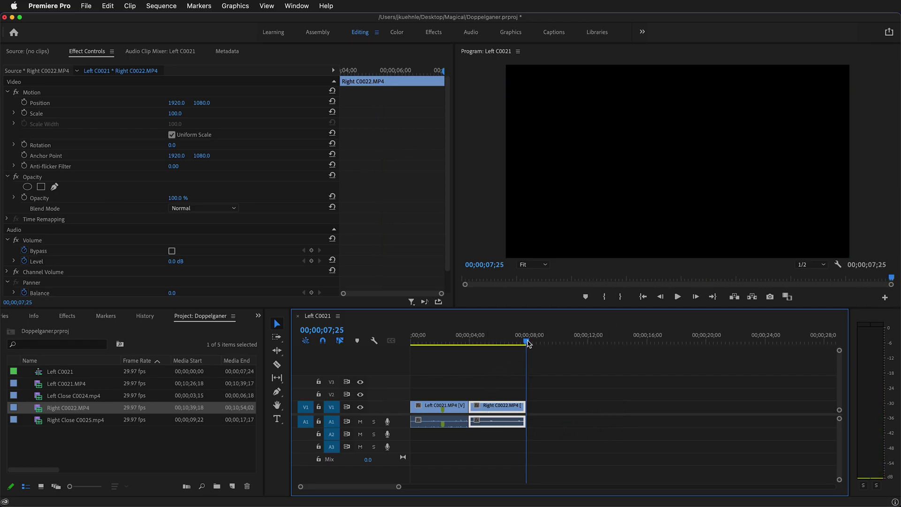
drag(527, 344, 495, 355)
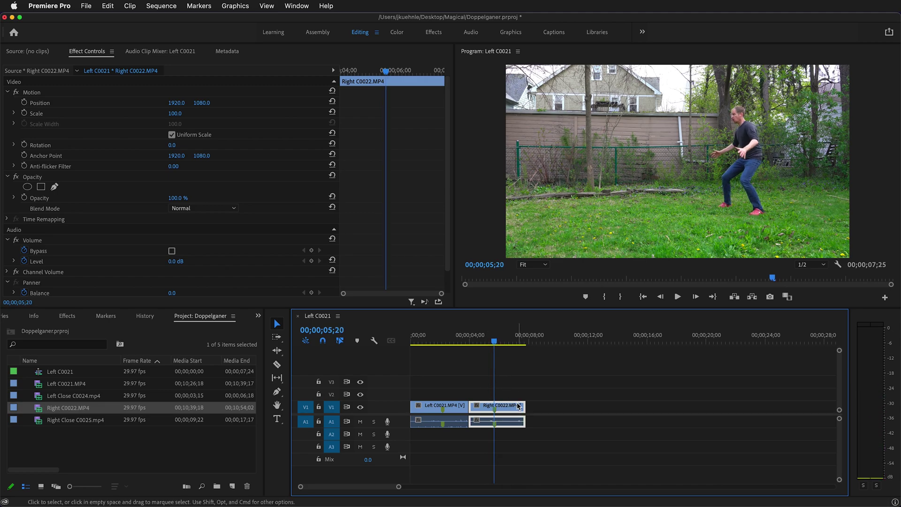
drag(517, 408, 492, 396)
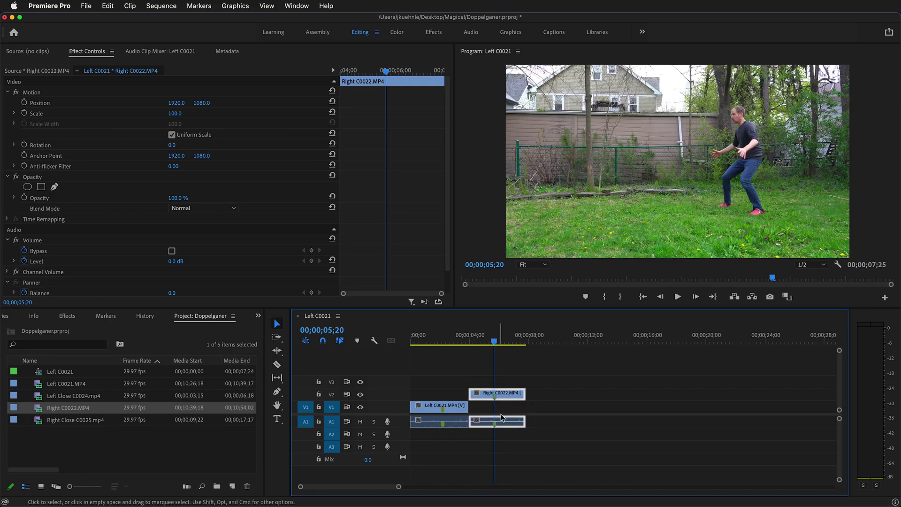
Move Right C0022's audio to A2 and slide the clip earlier to overlap Left C0021.
drag(506, 422, 505, 435)
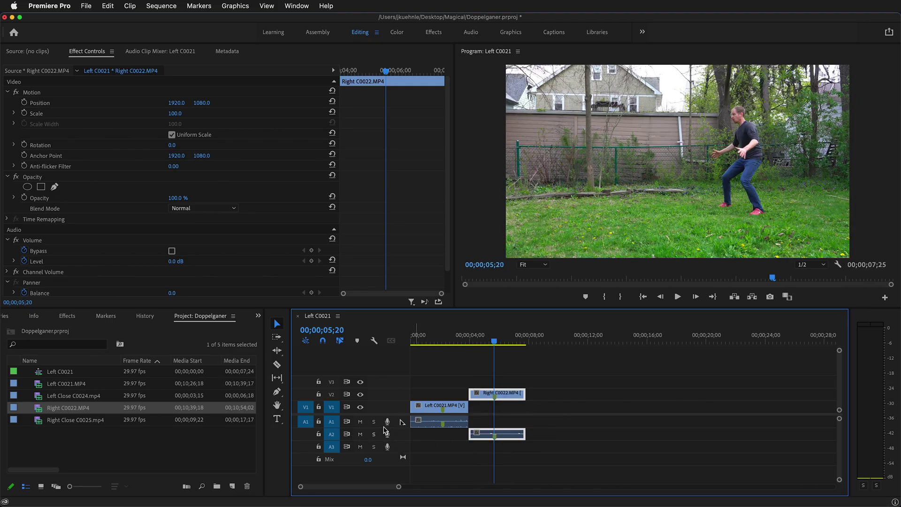
drag(511, 397, 460, 402)
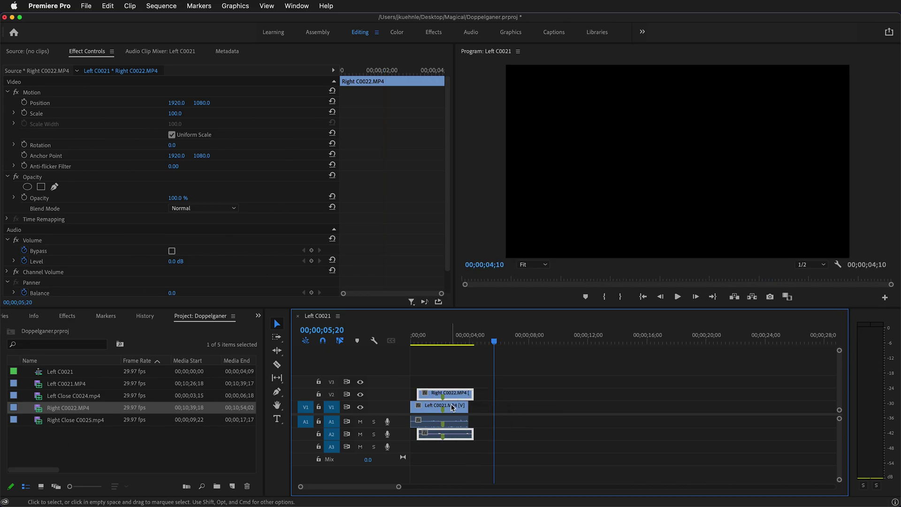
click(425, 344)
Add a 4-point polygon opacity mask to the right clip near the sequence start.
drag(425, 344, 420, 345)
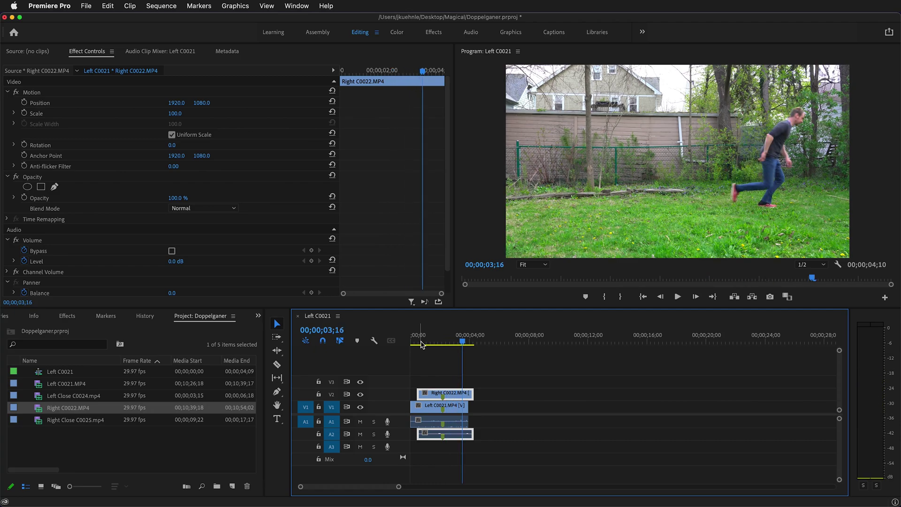
drag(464, 344, 449, 344)
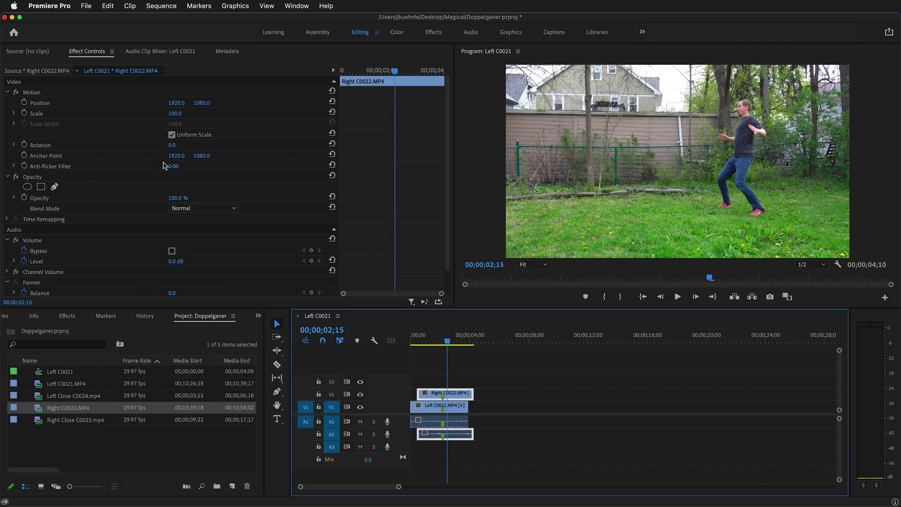
click(41, 188)
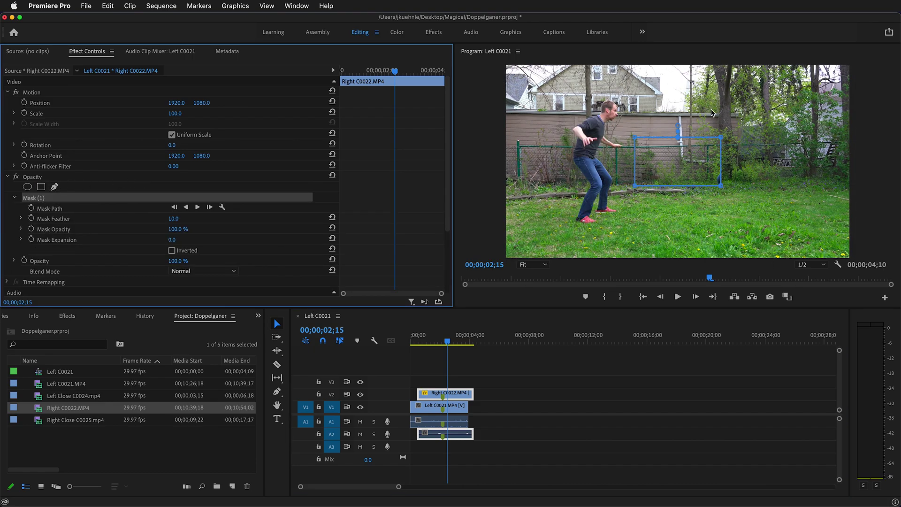
Drag the mask's corners to cover the frame's right half and increase its feather.
click(648, 123)
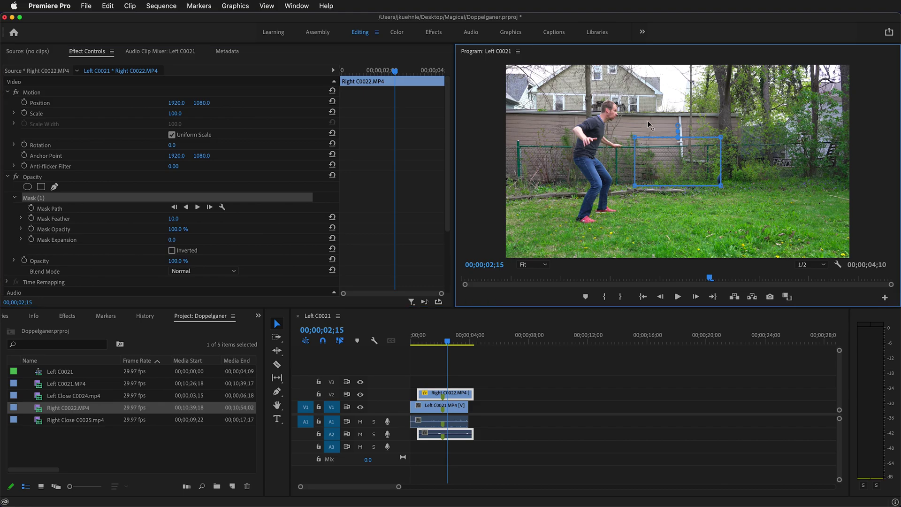
drag(636, 190, 663, 267)
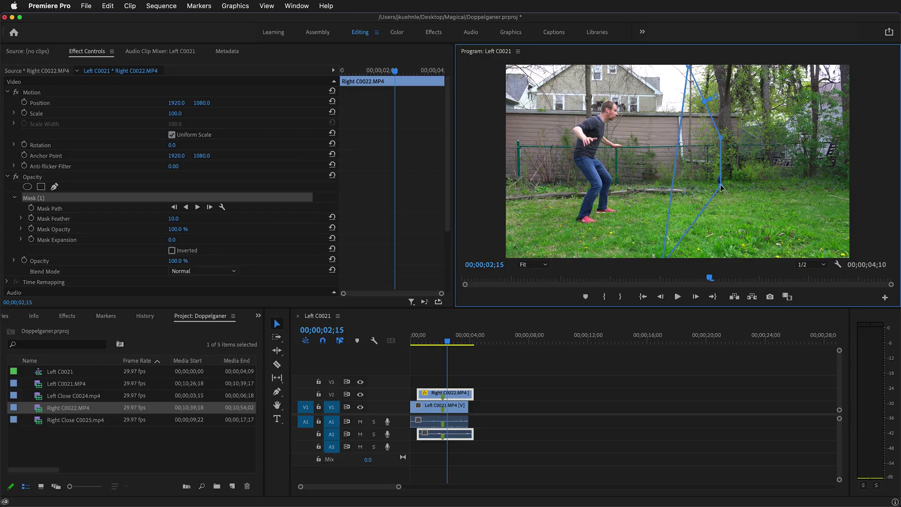
drag(813, 240, 843, 253)
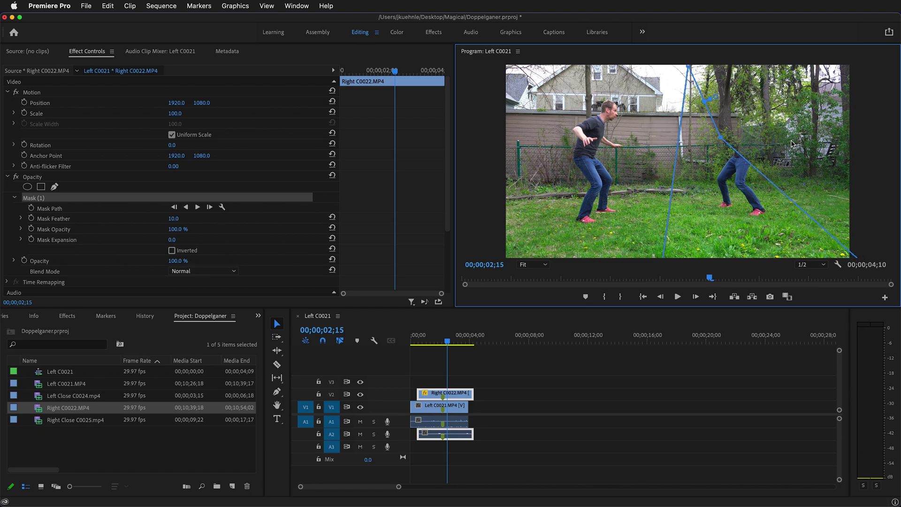
drag(723, 138, 860, 60)
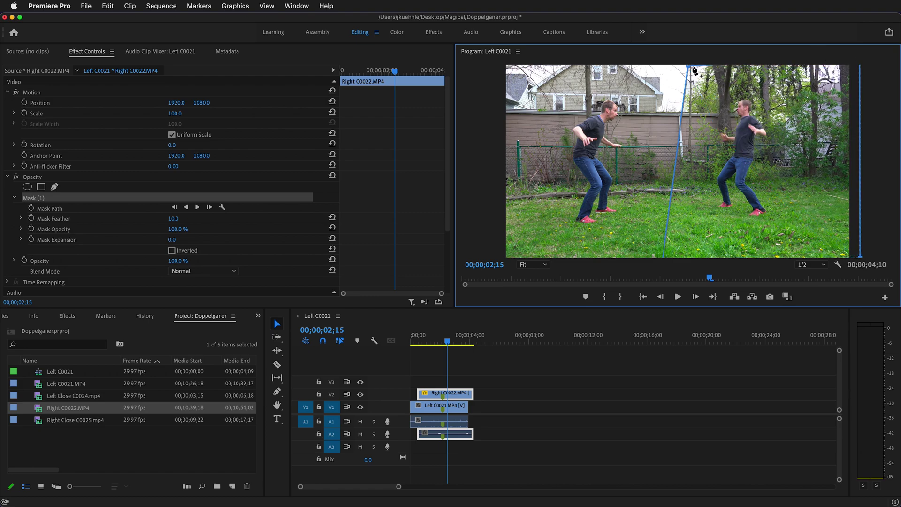
drag(688, 66, 682, 64)
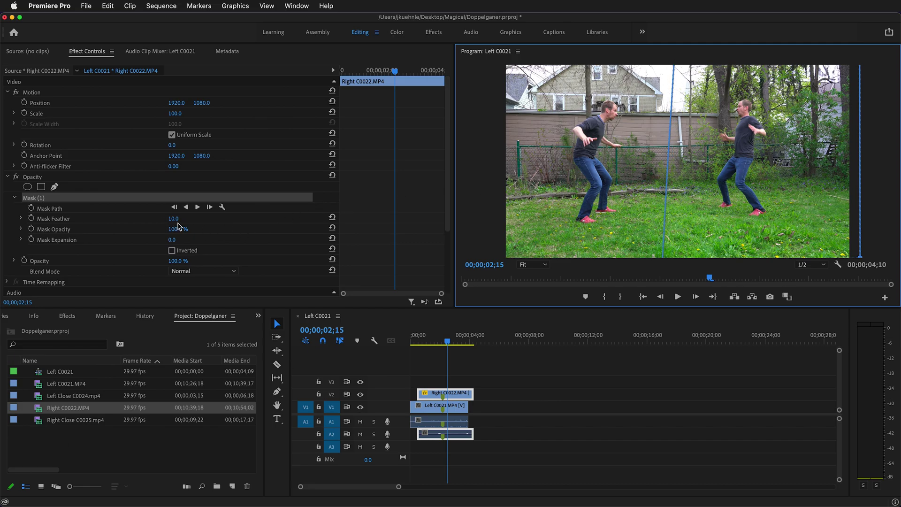
drag(173, 218, 213, 218)
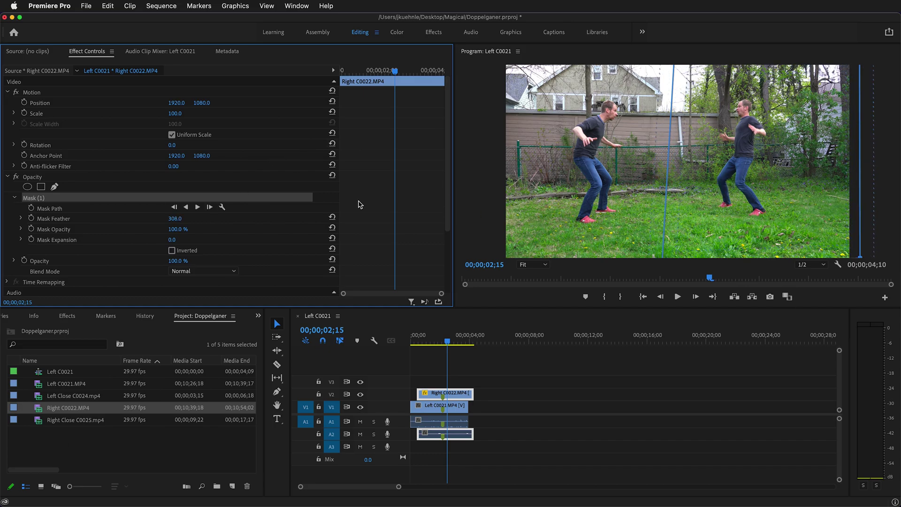
Deselect the clip, rewind to 00;00;00;00 and play back the masked composite.
click(482, 358)
drag(447, 345, 406, 348)
key(space)
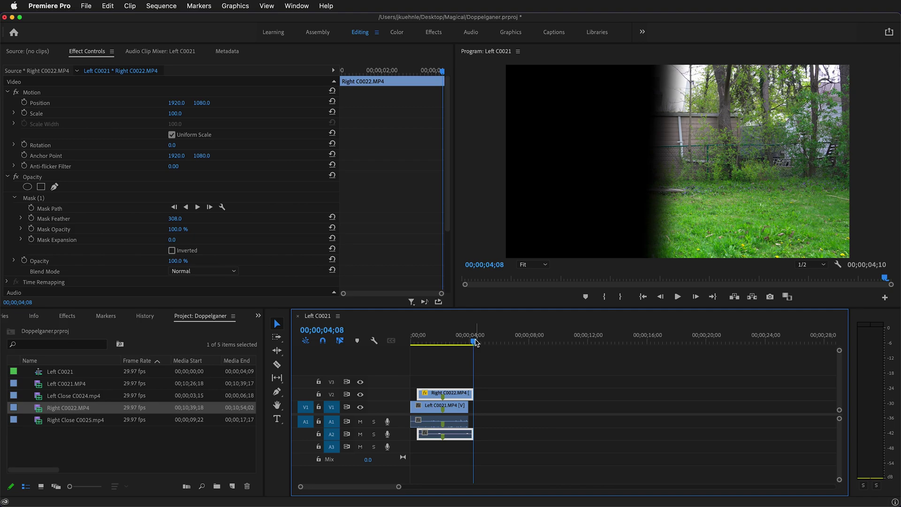
mouse_move(476, 343)
mouse_down()
mouse_move(487, 345)
mouse_move(465, 346)
mouse_up()
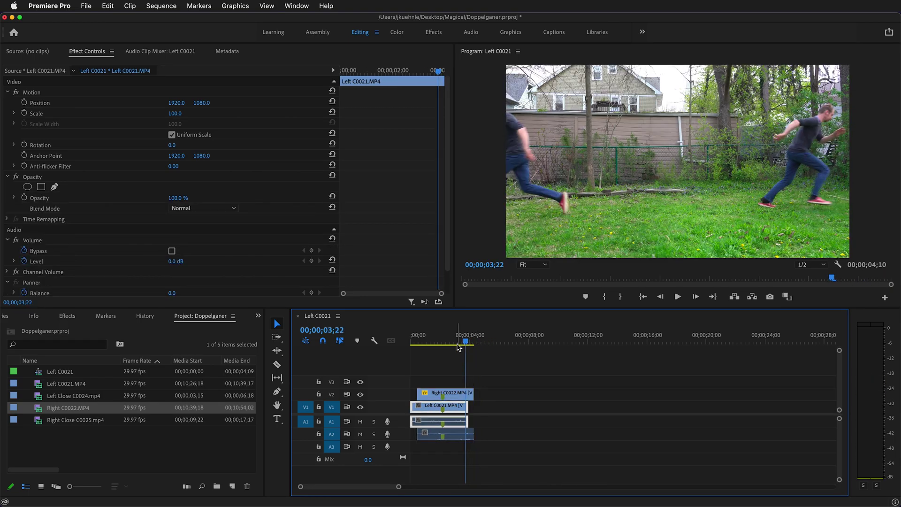
Extend Right C0022 to the start and Left C0021's end so both span 00;00;04;10, then play.
click(424, 393)
drag(419, 393, 412, 393)
drag(468, 409, 473, 409)
drag(466, 346, 412, 344)
key(space)
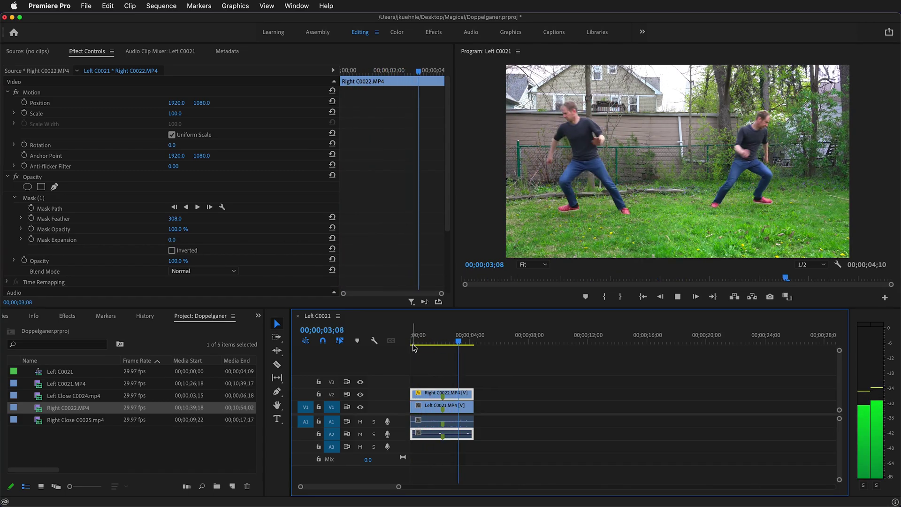
Split the stacked backyard clips with the Razor tool at 00;00;02;14.
click(111, 430)
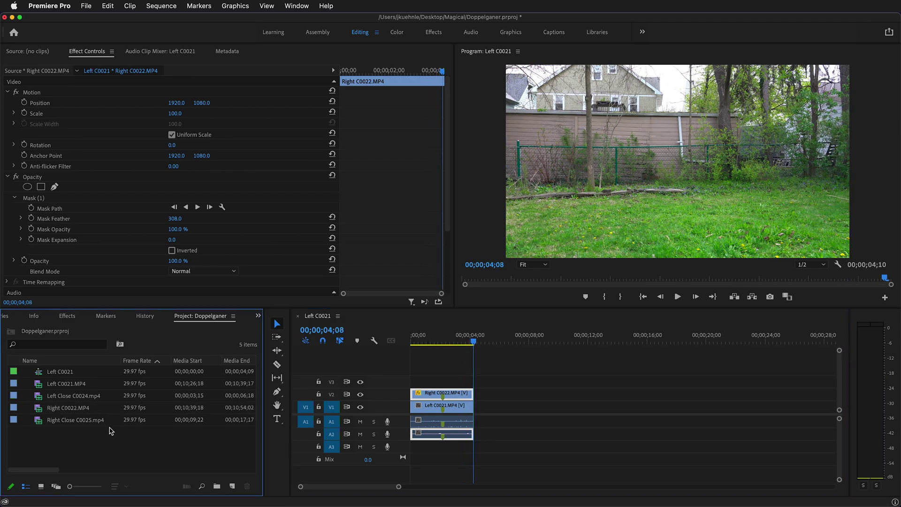
click(451, 348)
drag(450, 349, 447, 351)
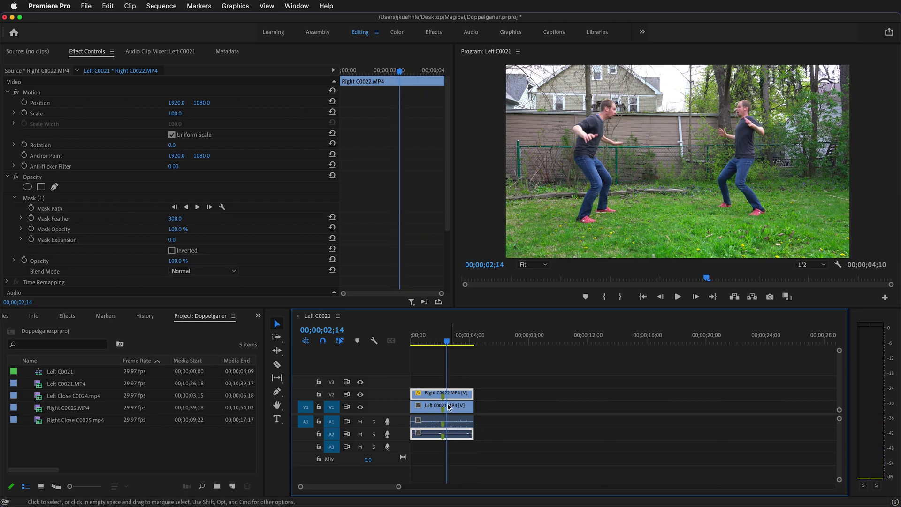
click(448, 394)
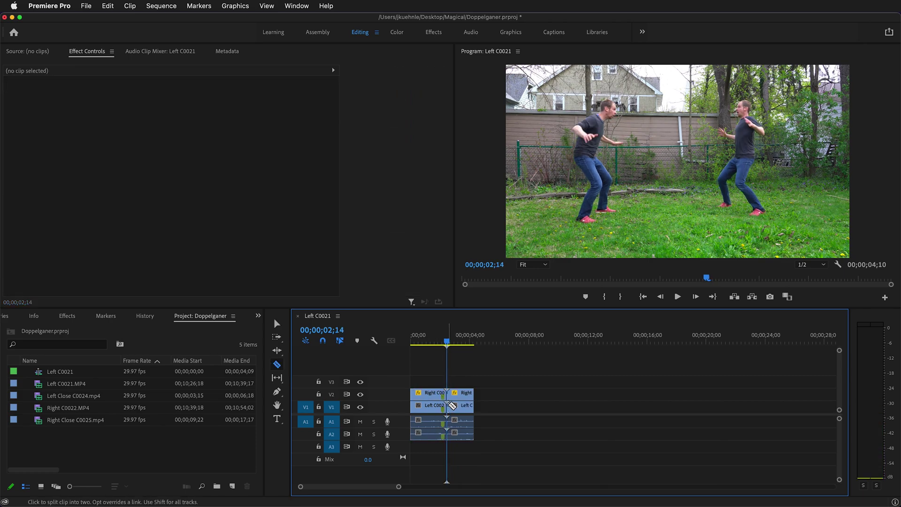
Push the clips after the cut later to open a gap and drop Left Close C0024 into it.
key(v)
drag(464, 371, 466, 431)
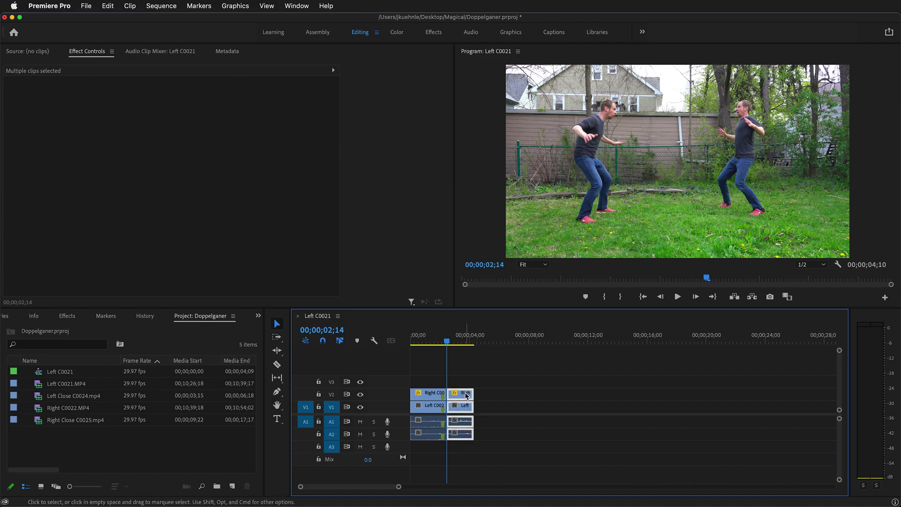
drag(466, 396, 576, 396)
click(69, 409)
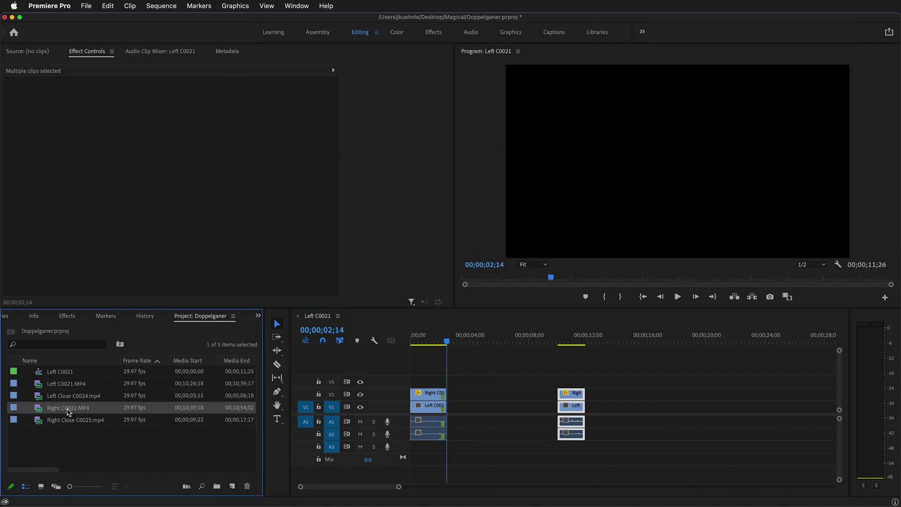
drag(66, 396, 447, 402)
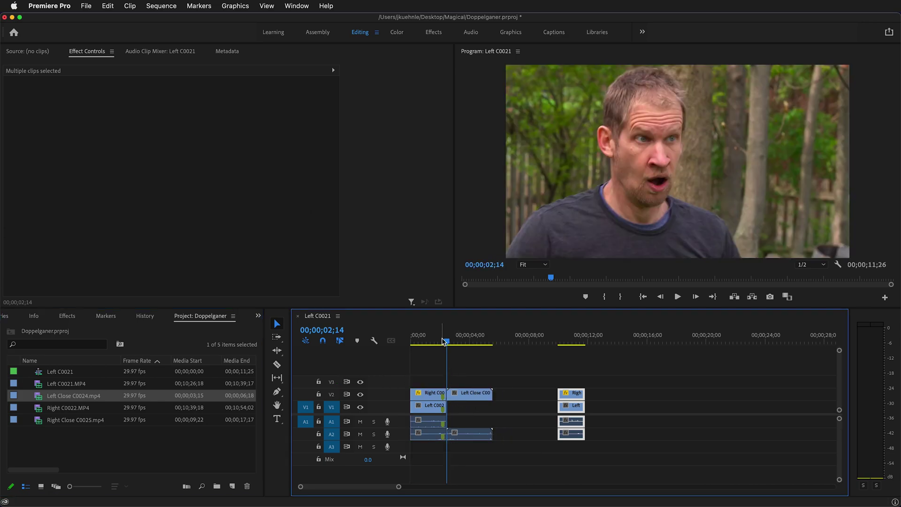
Place Right Close C0025 on V2 right after Left Close C0024, pushing the backyard clips further right.
drag(448, 344, 453, 344)
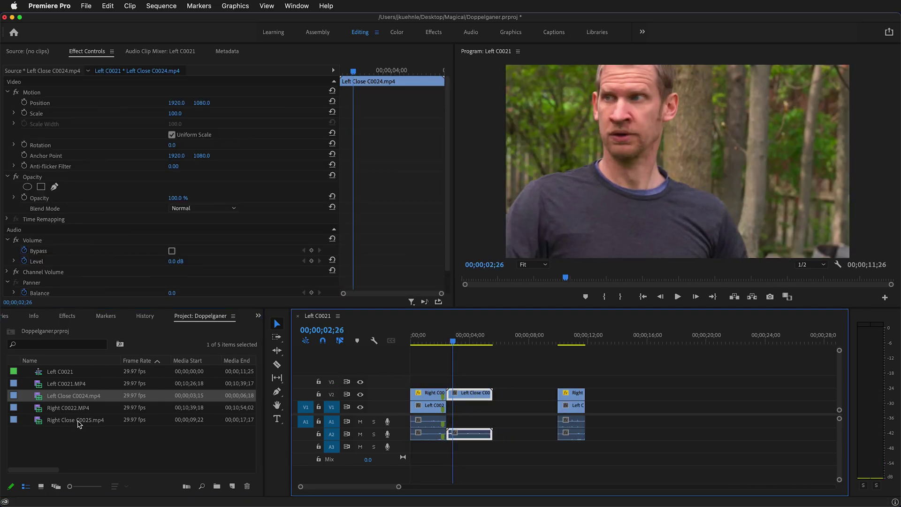
drag(74, 421, 513, 383)
drag(505, 379, 506, 379)
drag(592, 434, 680, 407)
drag(548, 382, 537, 397)
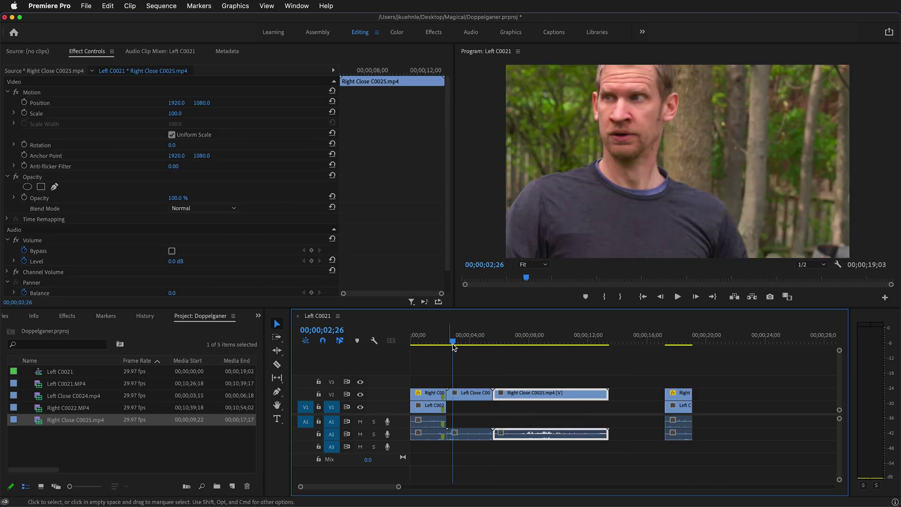
drag(453, 344, 465, 347)
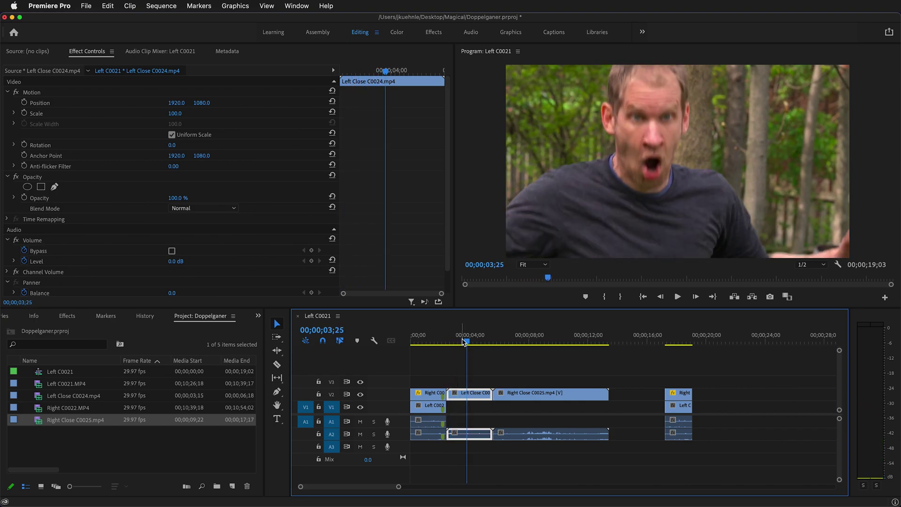
Ripple-trim Left Close C0024's head and tail so it ends at 00;00;03;00.
key(Left)
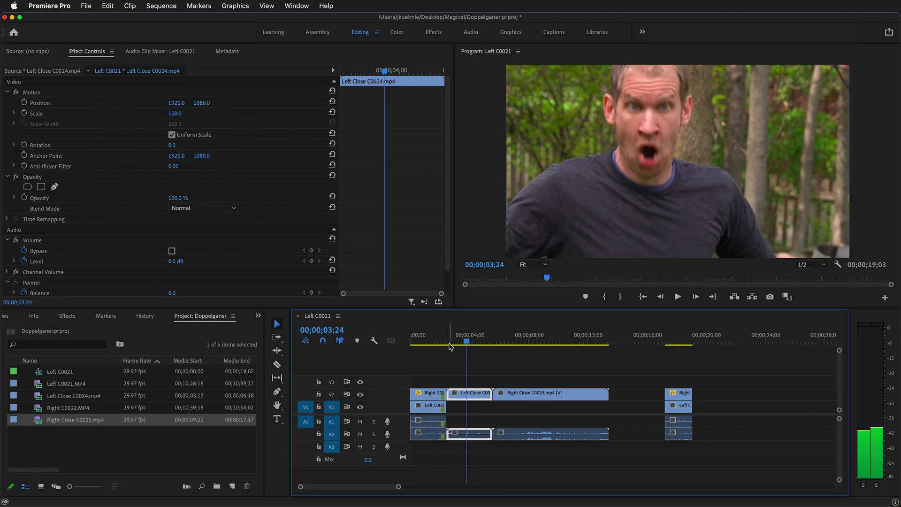
key(q)
mouse_move(448, 344)
mouse_down()
mouse_move(471, 346)
mouse_move(460, 346)
mouse_up()
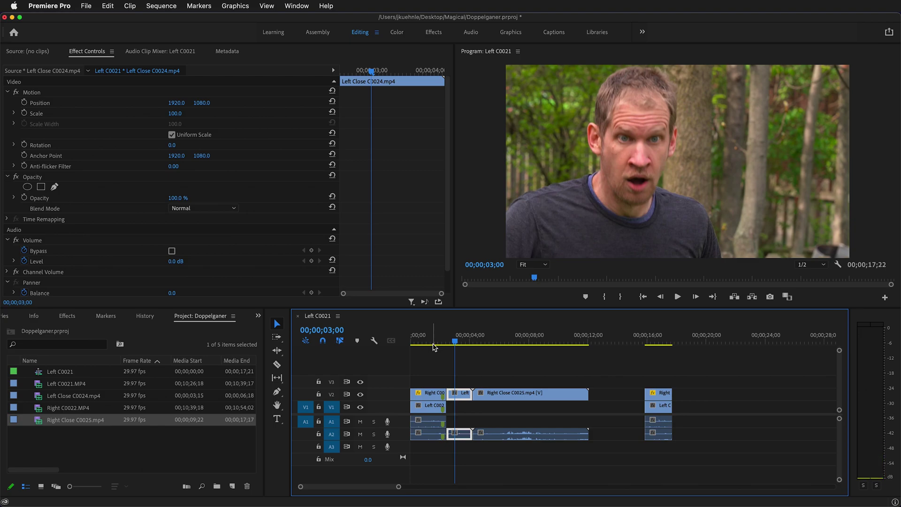
key(w)
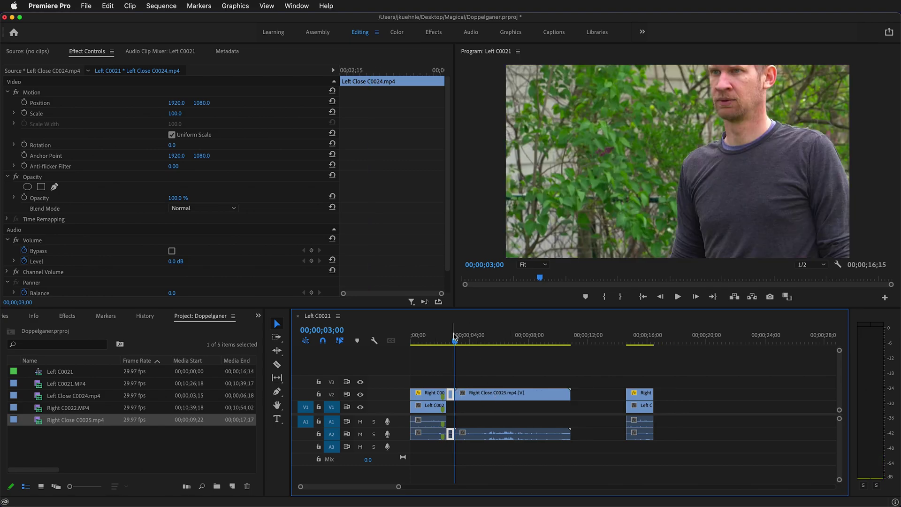
mouse_move(454, 336)
mouse_down()
mouse_move(478, 343)
mouse_move(466, 346)
mouse_up()
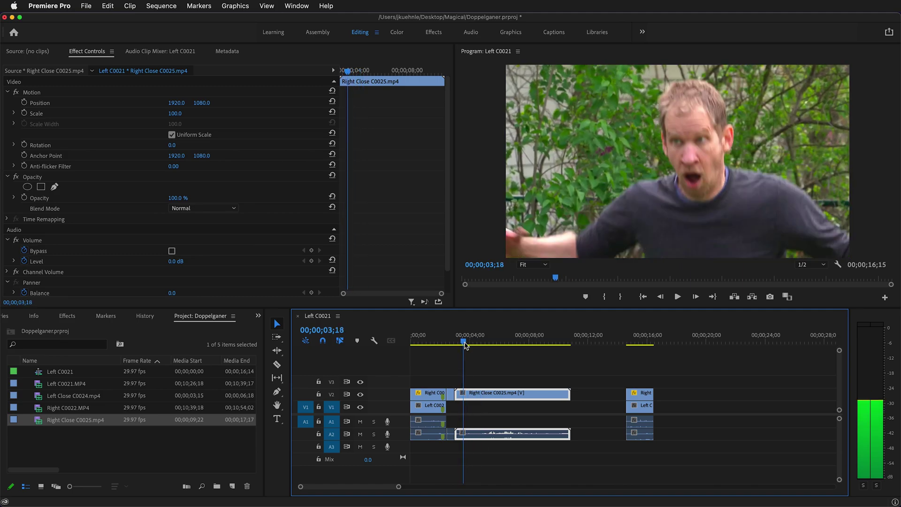
Ripple-trim Right Close C0025's head twice and its tail, bringing the sequence to 00;00;05;27.
key(q)
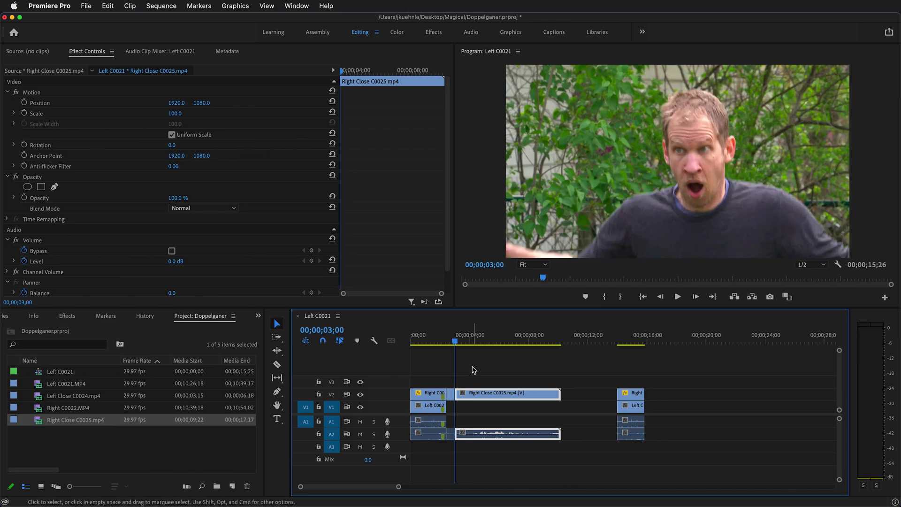
drag(455, 344, 484, 346)
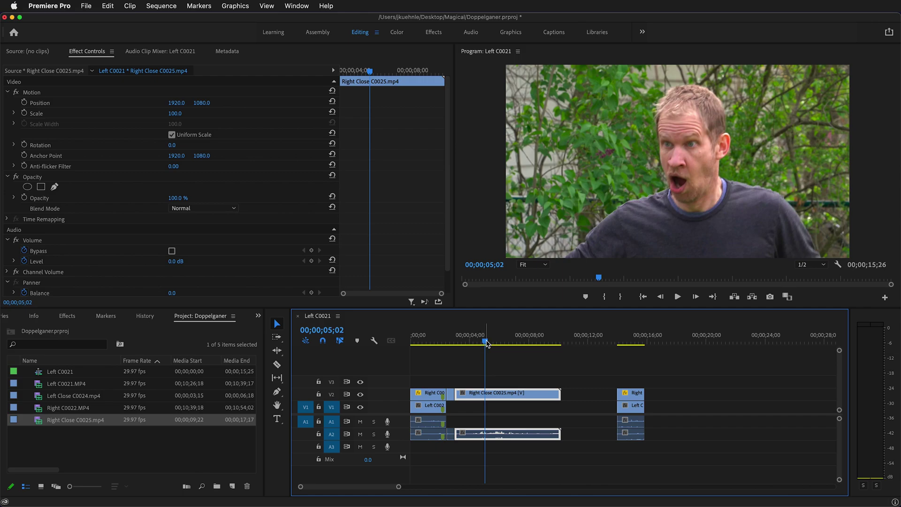
key(q)
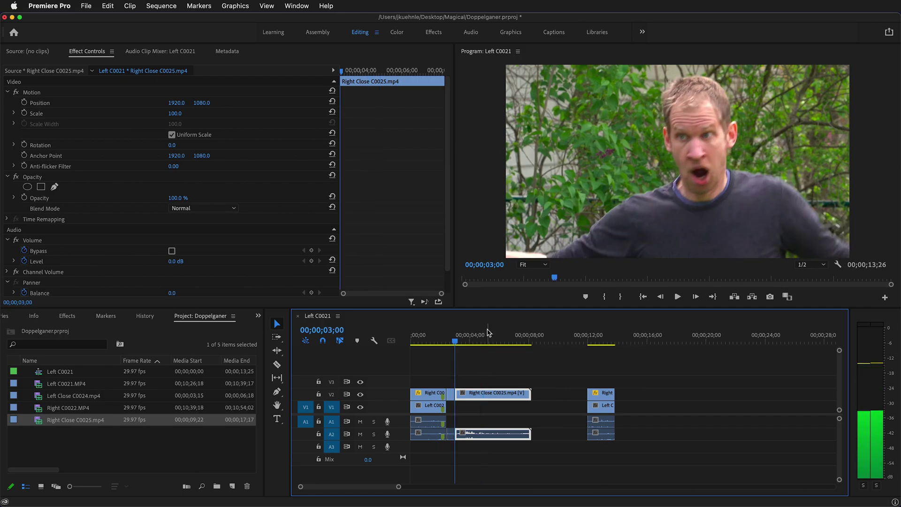
drag(456, 347, 472, 346)
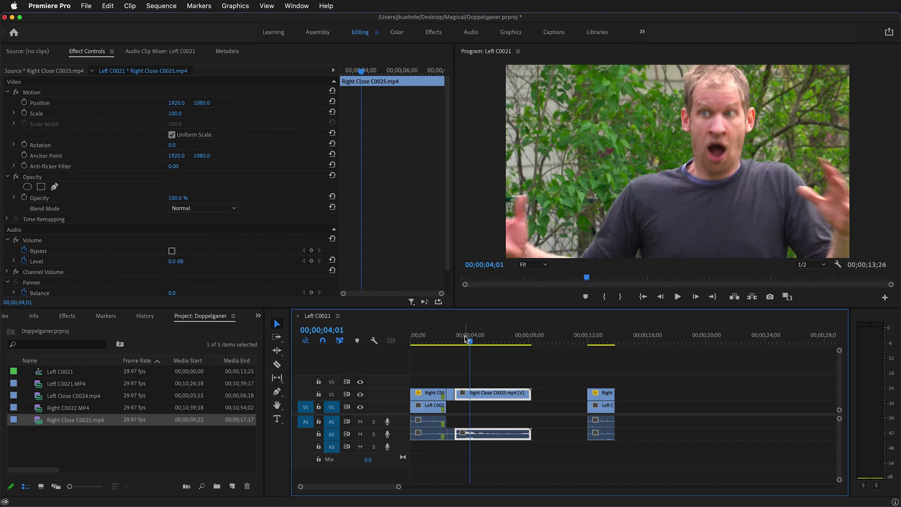
key(w)
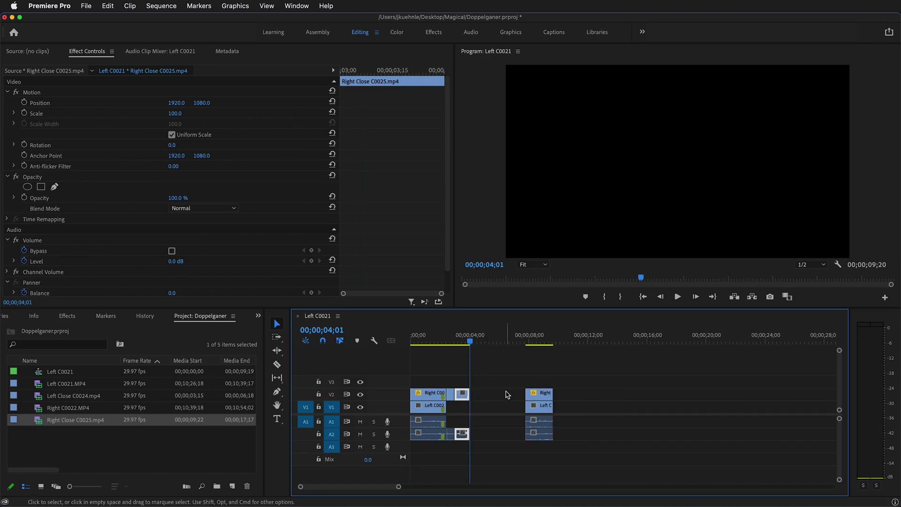
right_click(507, 394)
Ripple-delete the V2 gap after the close-ups, then replay the sequence from the start.
key(space)
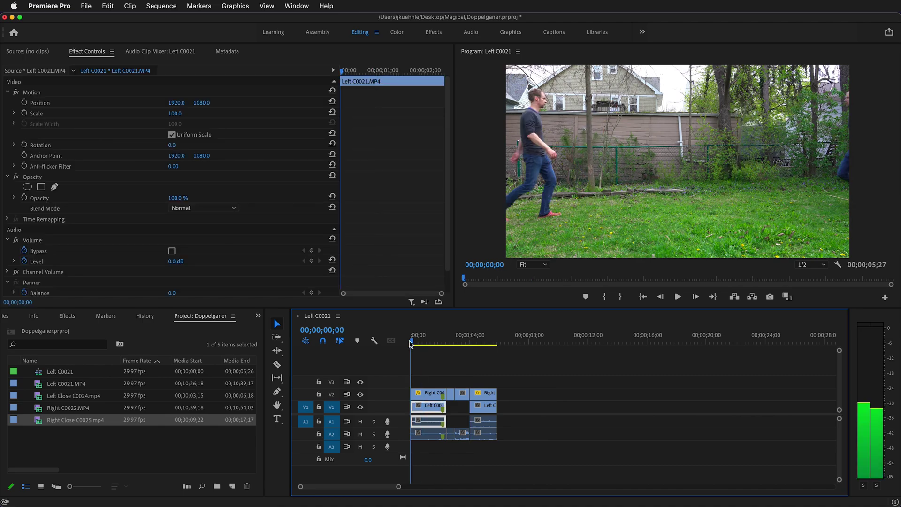
click(410, 344)
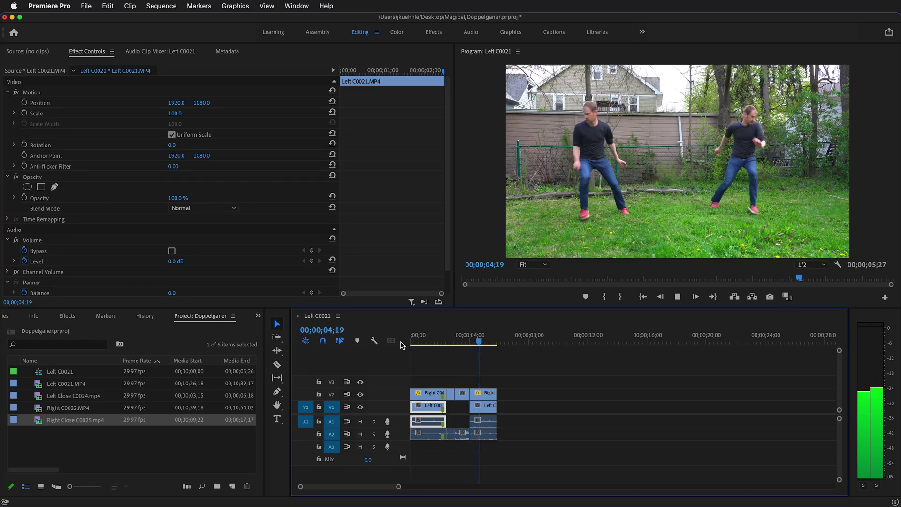
drag(483, 349, 413, 341)
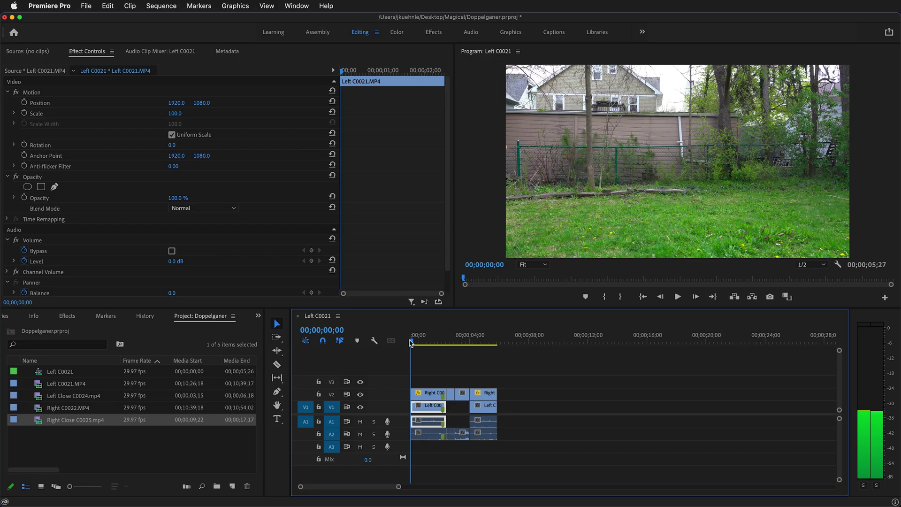